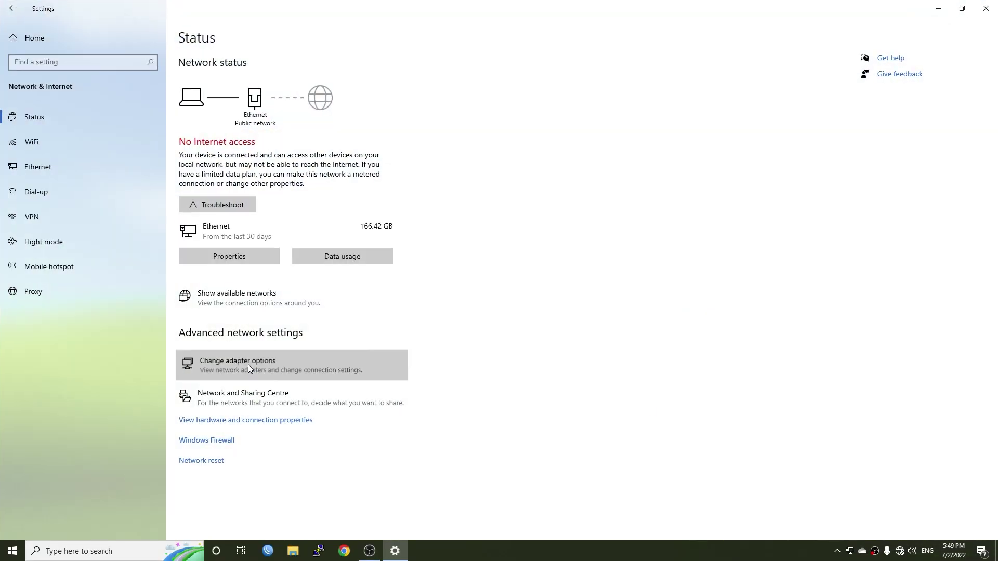
Step: Confirm the Ethernet adapter's IPv4 details show 192.168.100.100 with gateway 192.168.100.1
{"action": "left_click", "coordinate": [247, 365]}
{"action": "left_click", "coordinate": [393, 170]}
{"action": "double_click", "coordinate": [393, 175]}
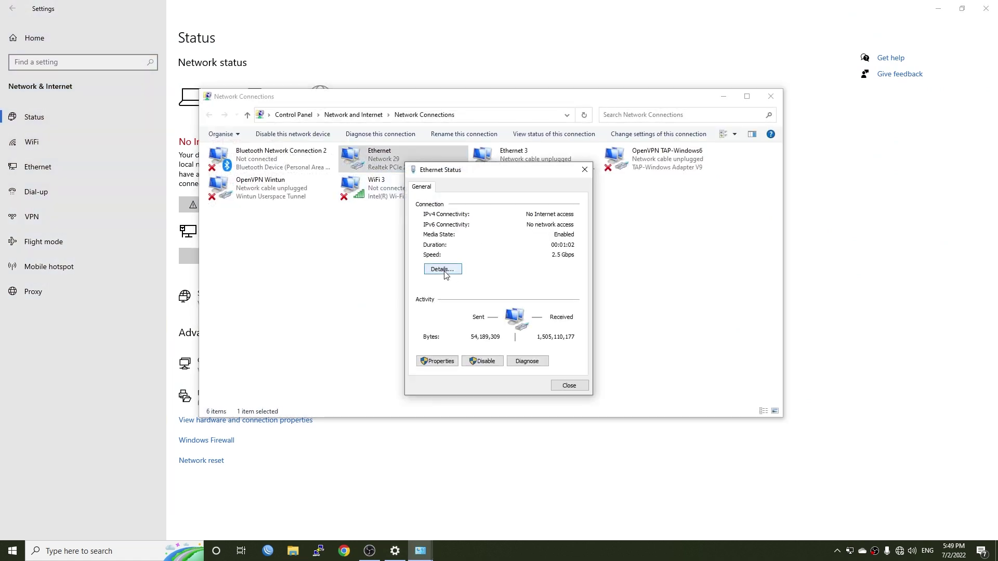
{"action": "left_click", "coordinate": [447, 269]}
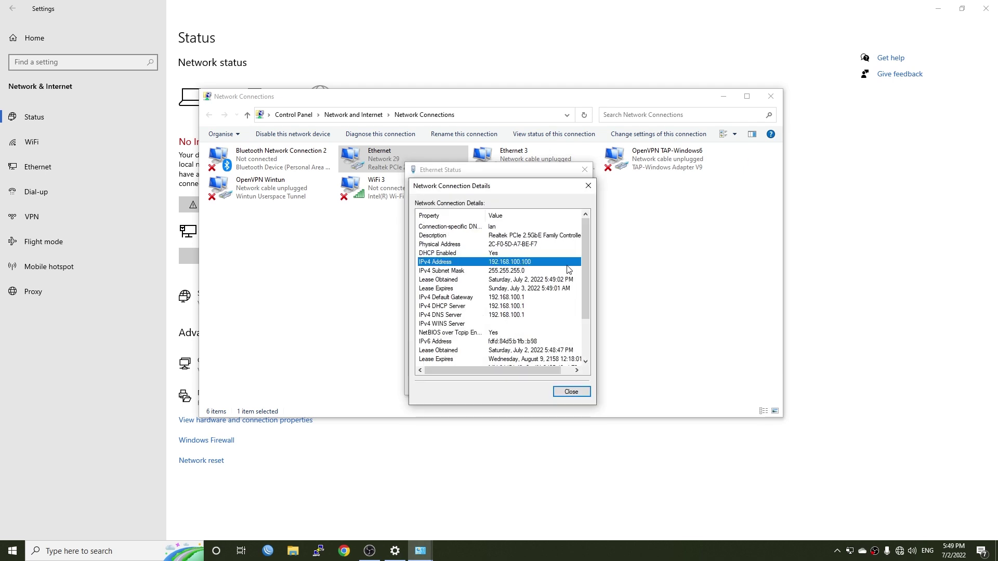
{"action": "left_click", "coordinate": [587, 188]}
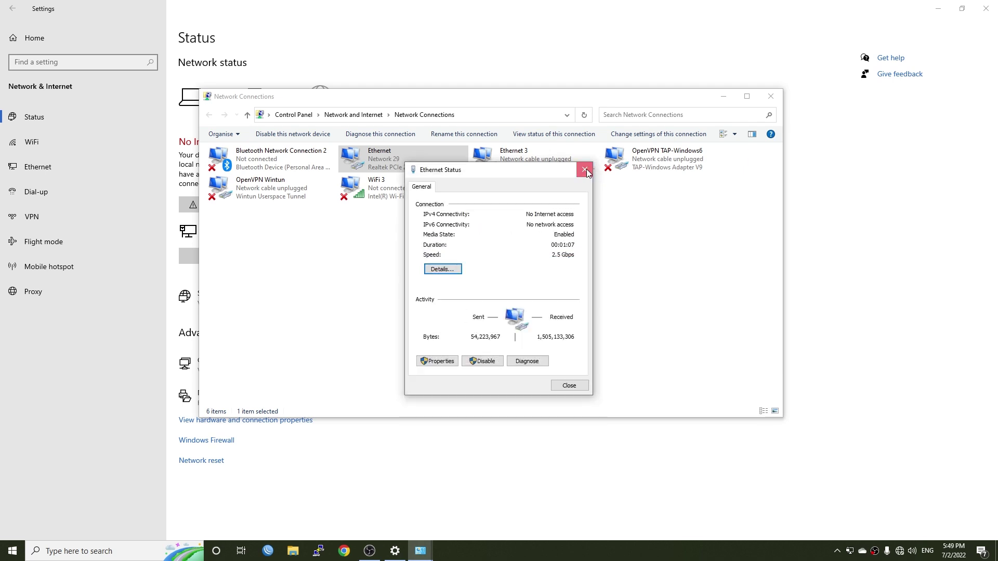
{"action": "left_click", "coordinate": [585, 169]}
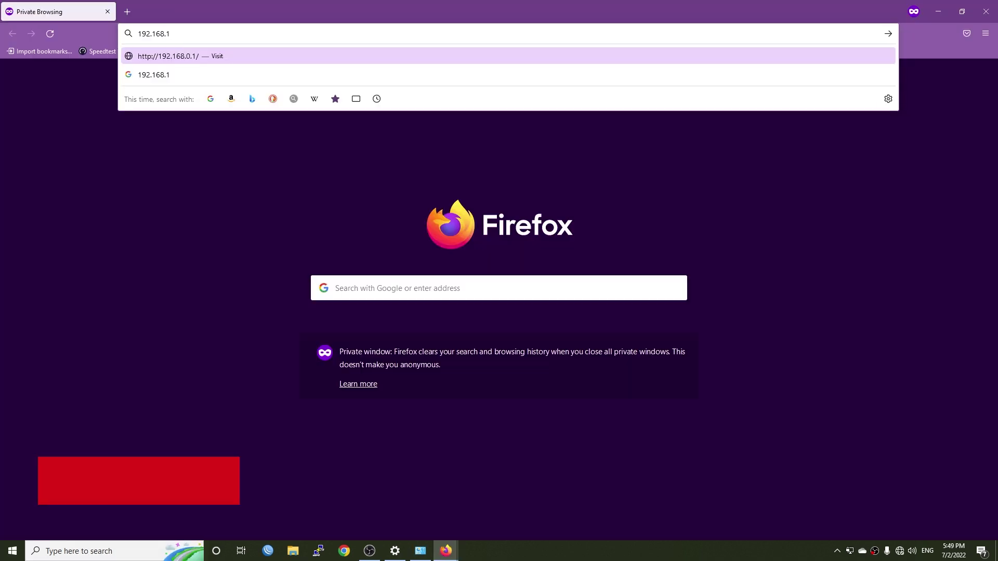
Step: Log in to LuCI at 192.168.100.1 as root with the router password
{"action": "key", "text": "Return"}
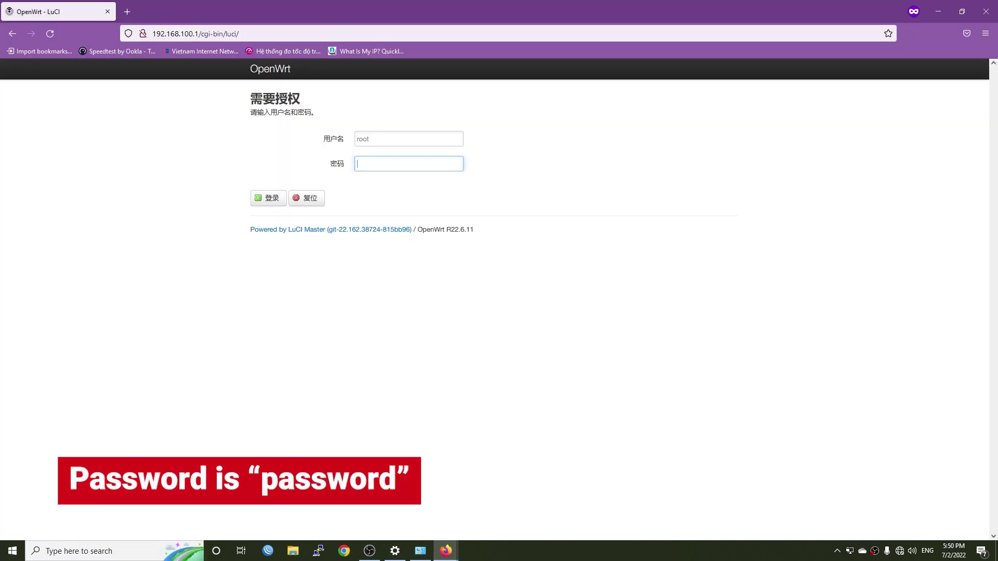
{"action": "key", "text": "Return"}
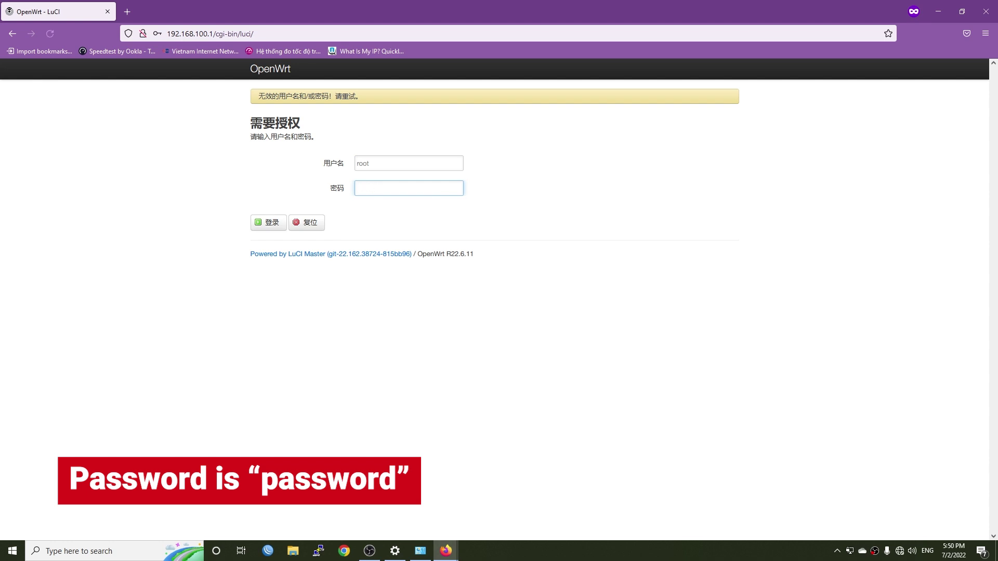
{"action": "type", "text": "password"}
{"action": "key", "text": "Return"}
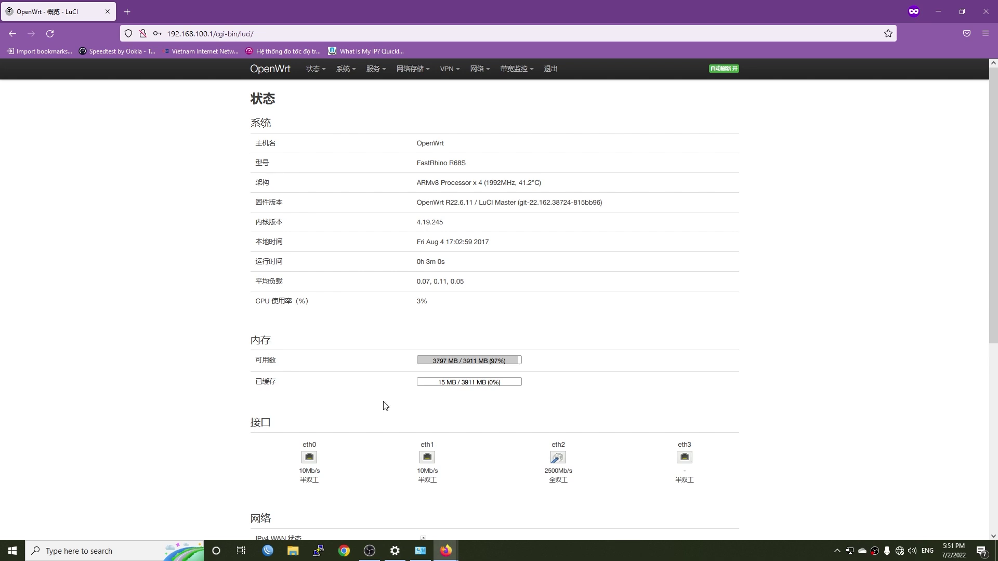
Step: Zoom the LuCI status page to 120%
{"action": "key", "text": "ctrl+plus"}
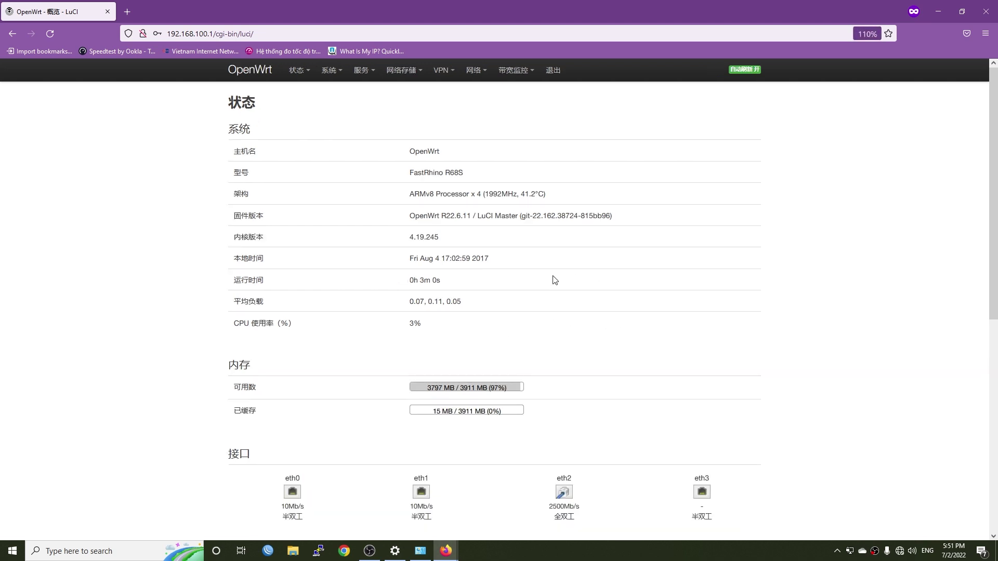
{"action": "key", "text": "ctrl+plus"}
{"action": "mouse_move", "coordinate": [290, 57]}
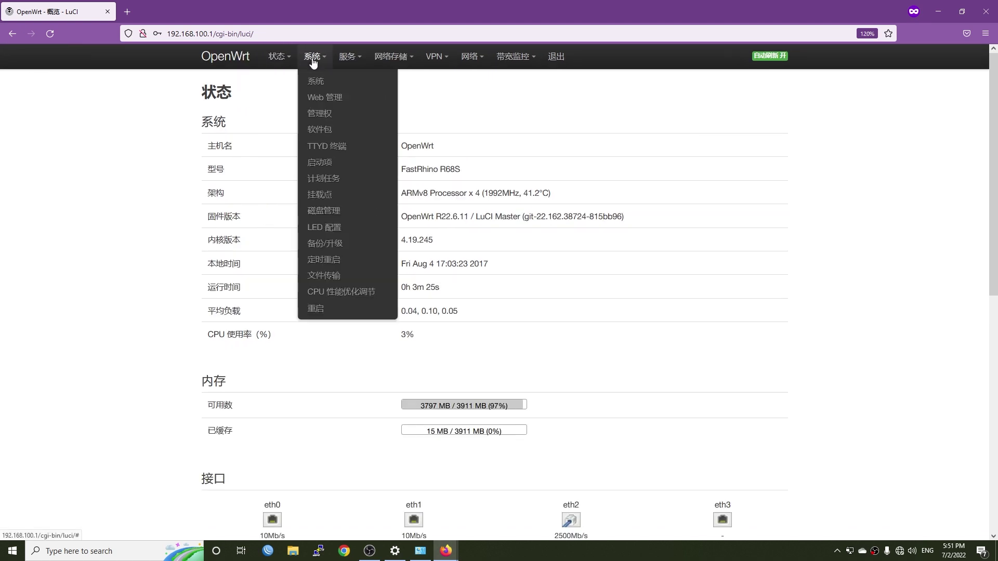
Step: In System settings, set the language to auto with the Bootstrap theme, then save and apply
{"action": "left_click", "coordinate": [331, 84]}
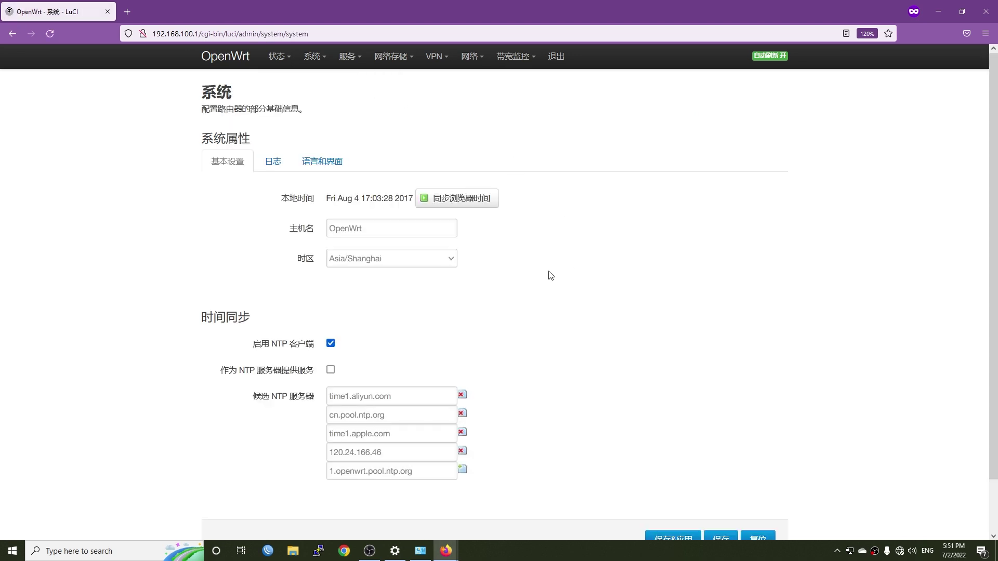
{"action": "left_click", "coordinate": [270, 160]}
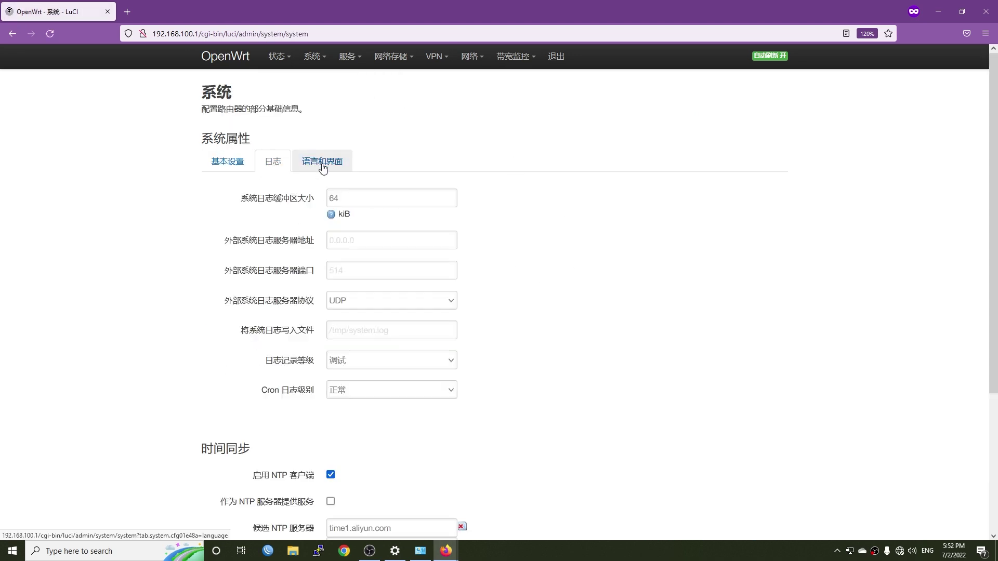
{"action": "scroll", "coordinate": [473, 249], "scroll_direction": "down", "scroll_amount": 3}
{"action": "scroll", "coordinate": [496, 281], "scroll_direction": "up", "scroll_amount": 3}
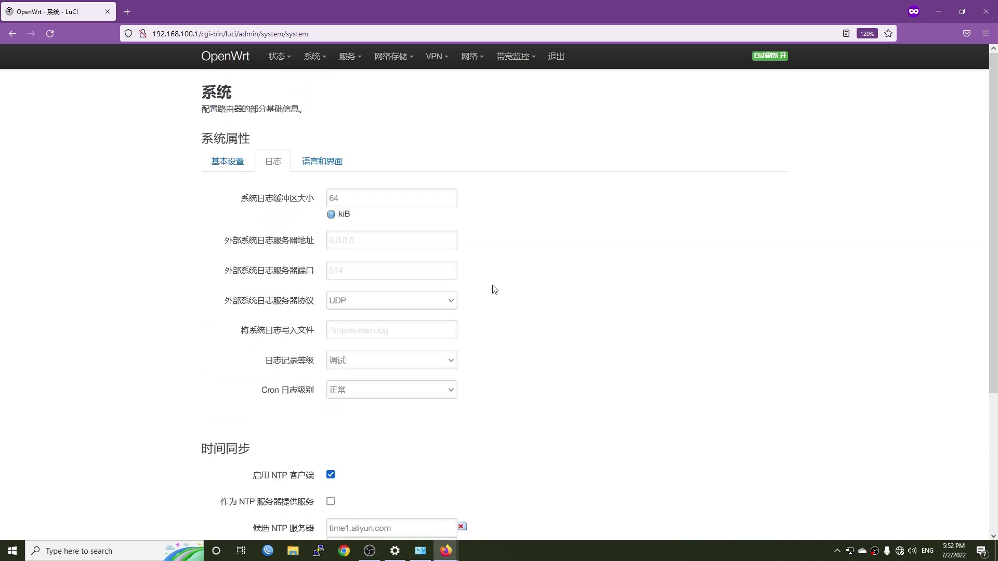
{"action": "left_click", "coordinate": [328, 164]}
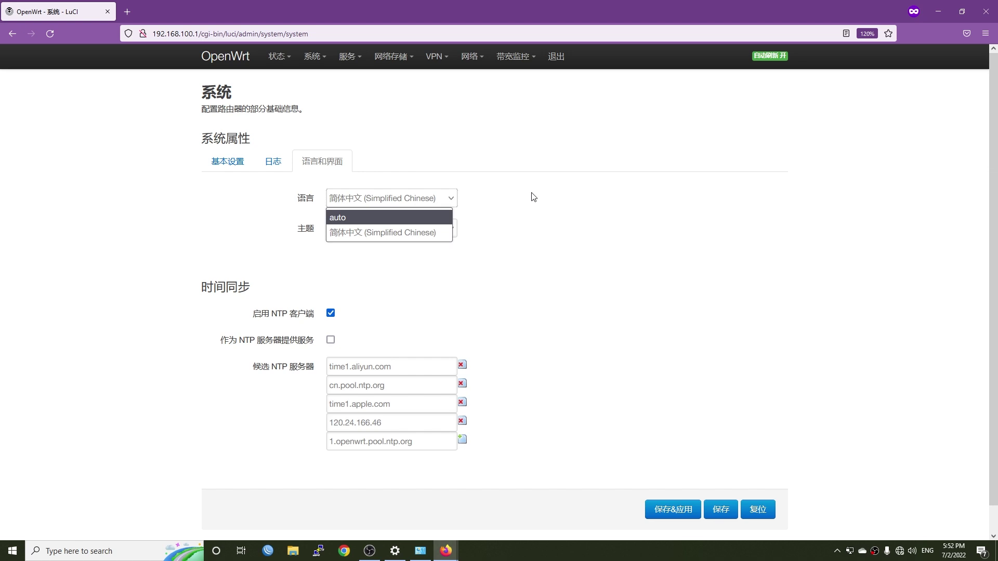
{"action": "left_click", "coordinate": [377, 222]}
{"action": "left_click", "coordinate": [379, 232]}
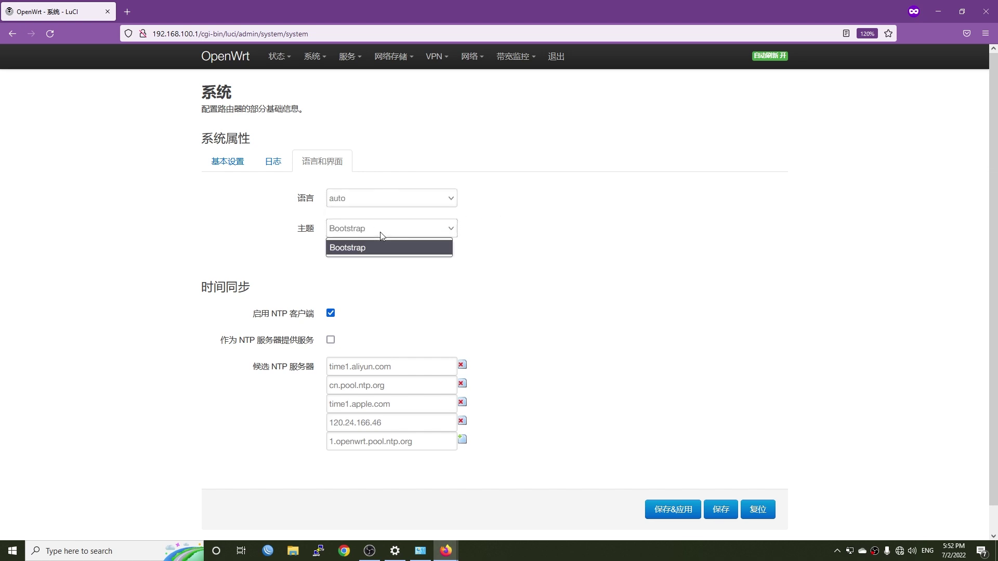
{"action": "left_click", "coordinate": [379, 231]}
{"action": "left_click", "coordinate": [726, 515]}
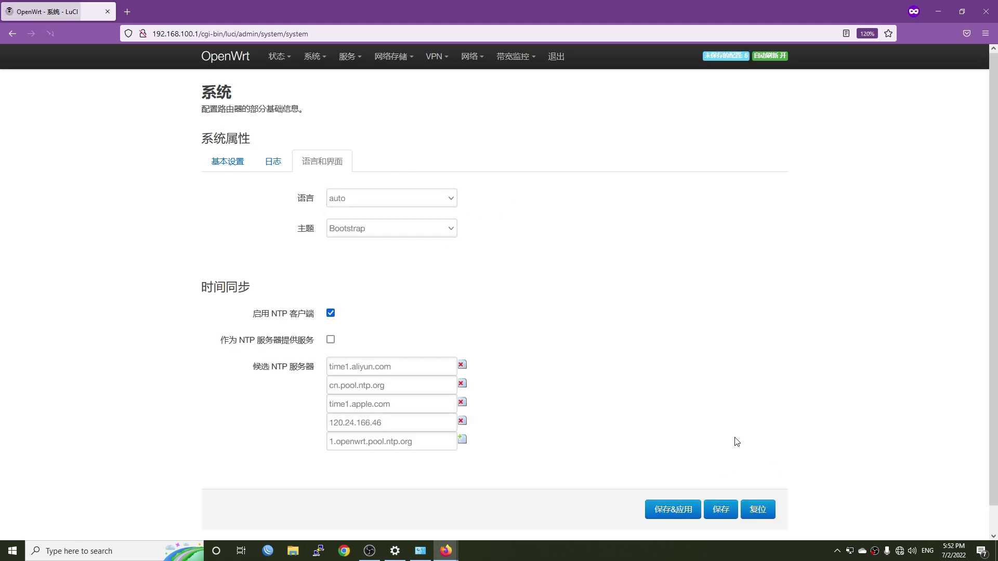
{"action": "left_click", "coordinate": [675, 510]}
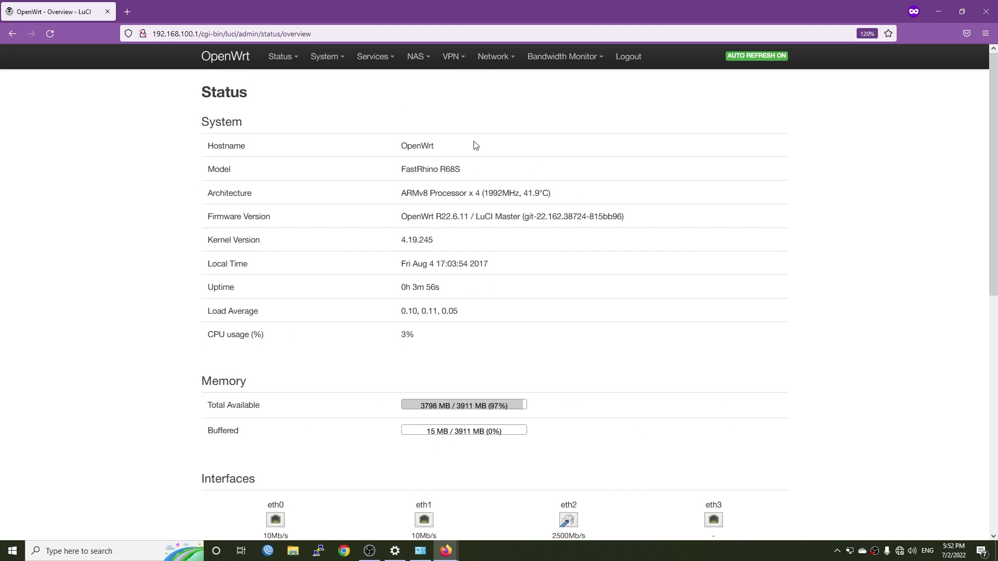
Step: Look over CPU Freq and the Services, NAS, VPN and Bandwidth Monitor menus, then open Network > Interfaces
{"action": "mouse_move", "coordinate": [328, 60]}
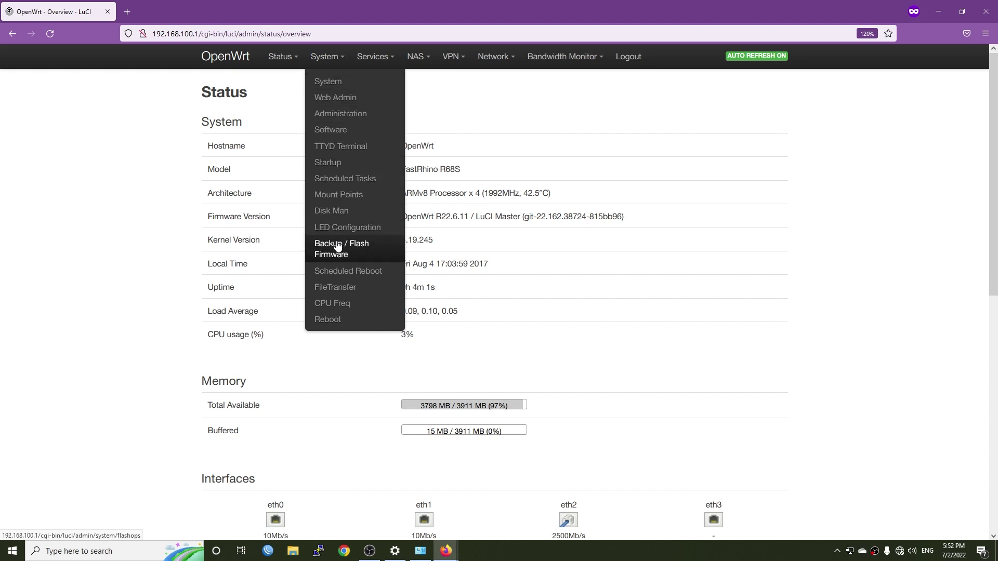
{"action": "left_click", "coordinate": [343, 307]}
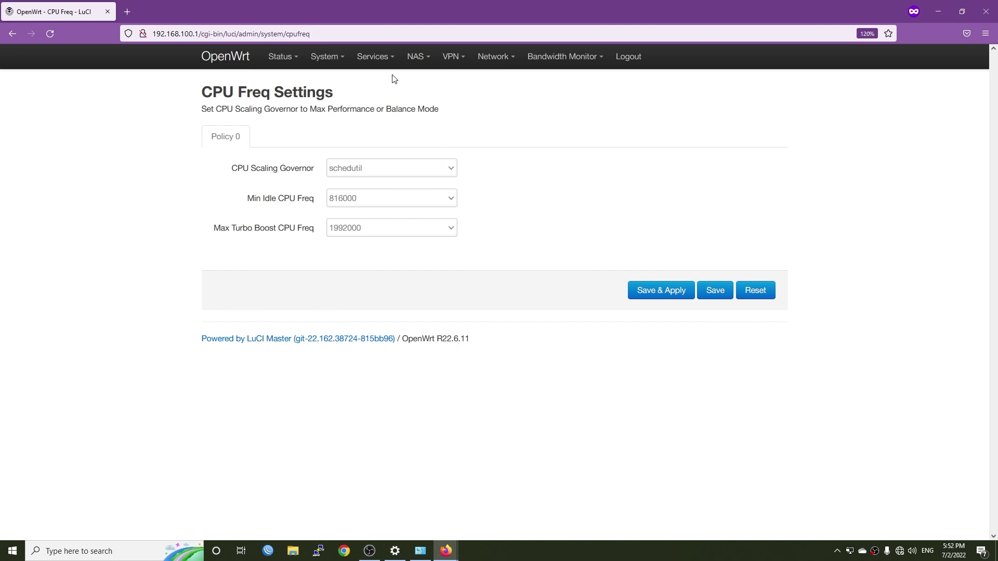
{"action": "mouse_move", "coordinate": [387, 65]}
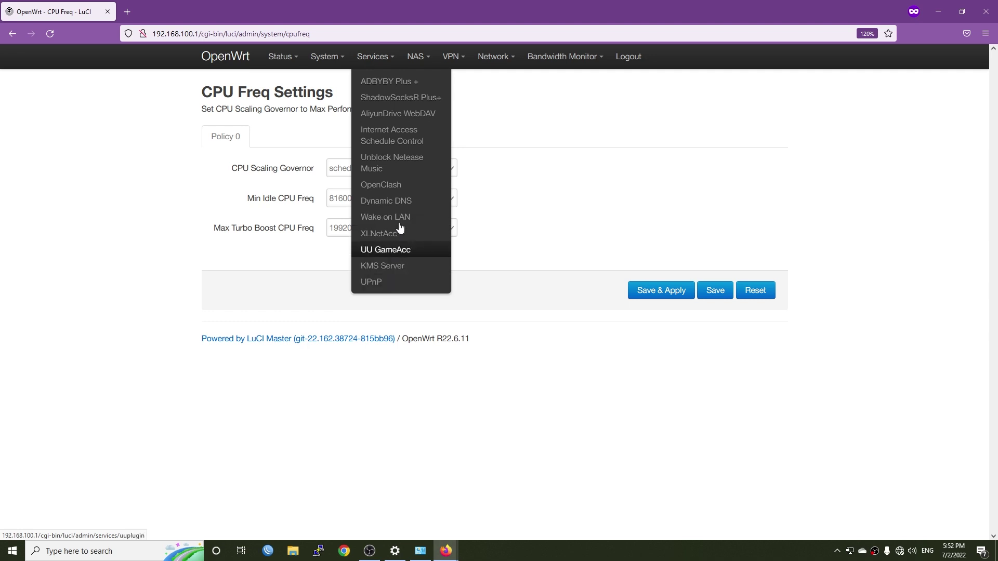
{"action": "mouse_move", "coordinate": [421, 68]}
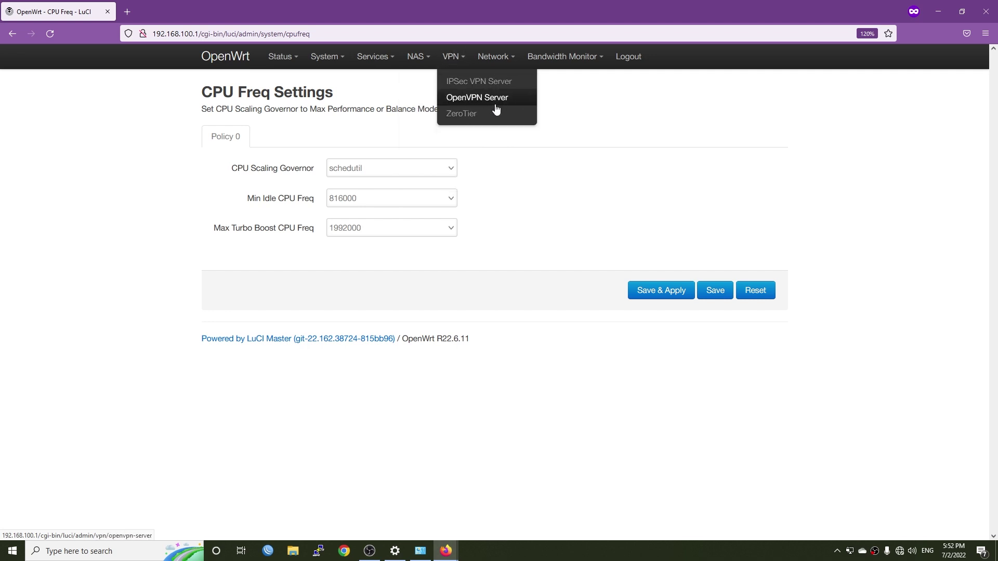
{"action": "mouse_move", "coordinate": [501, 57]}
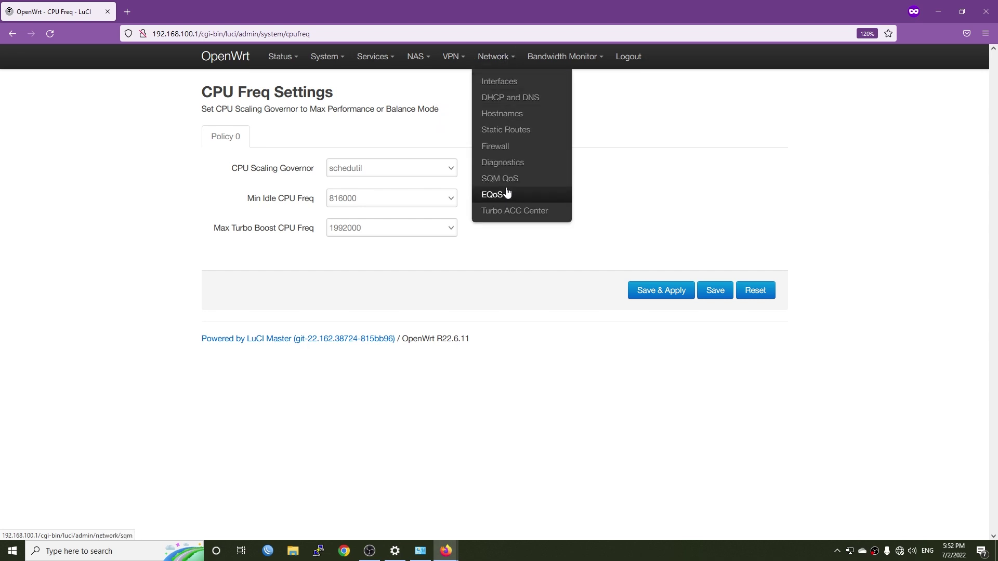
{"action": "mouse_move", "coordinate": [566, 59]}
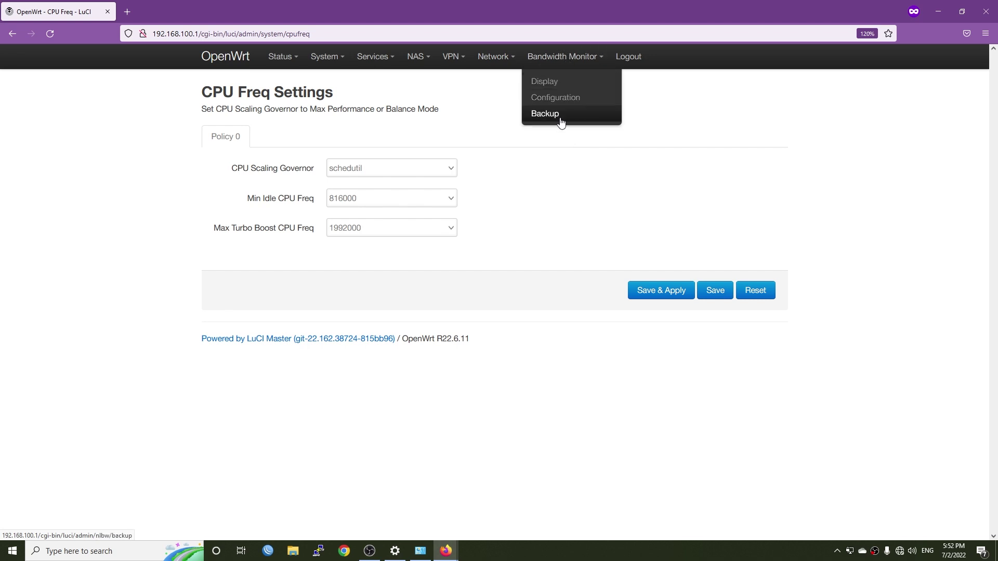
{"action": "left_click", "coordinate": [509, 82]}
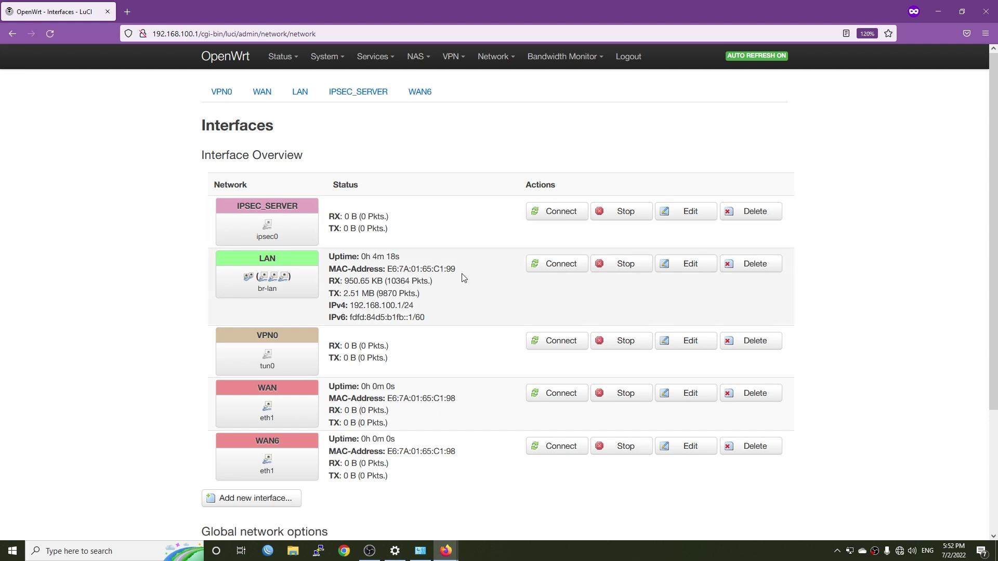
Step: Inspect the LAN interface's advanced and physical settings, then highlight the WAN uptime and traffic figures
{"action": "scroll", "coordinate": [467, 273], "scroll_direction": "down", "scroll_amount": 3}
{"action": "scroll", "coordinate": [471, 271], "scroll_direction": "down", "scroll_amount": 1}
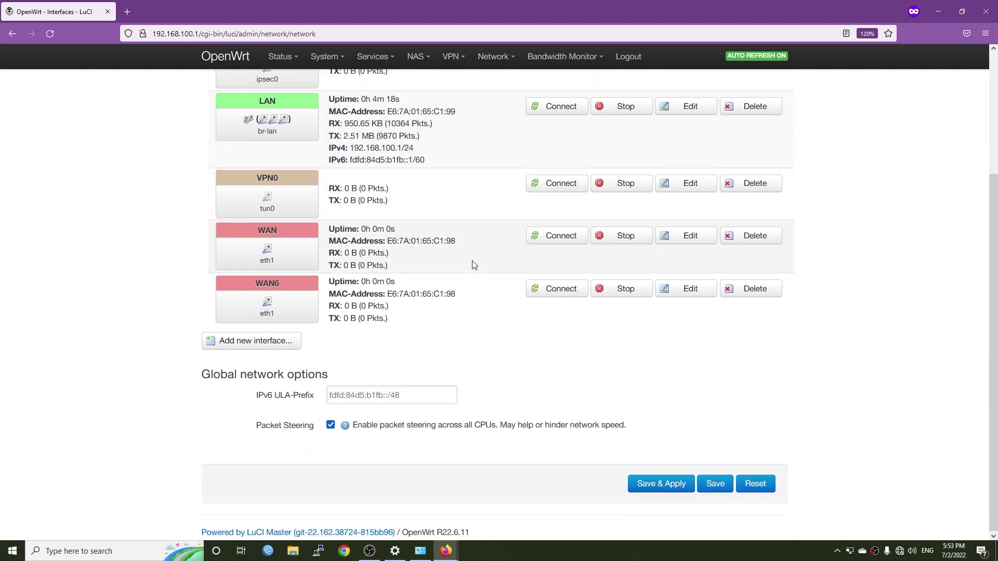
{"action": "scroll", "coordinate": [482, 273], "scroll_direction": "up", "scroll_amount": 3}
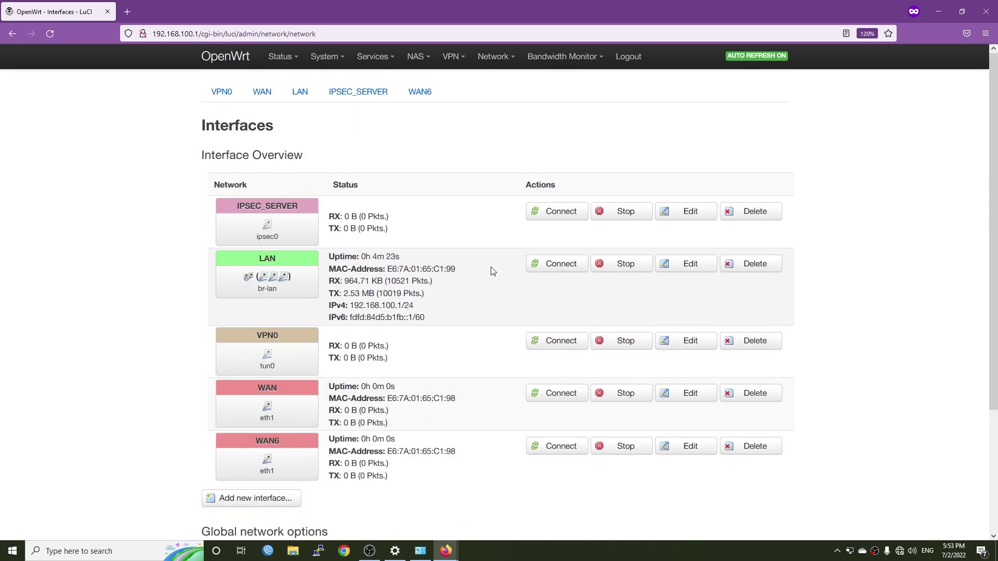
{"action": "left_click", "coordinate": [695, 271]}
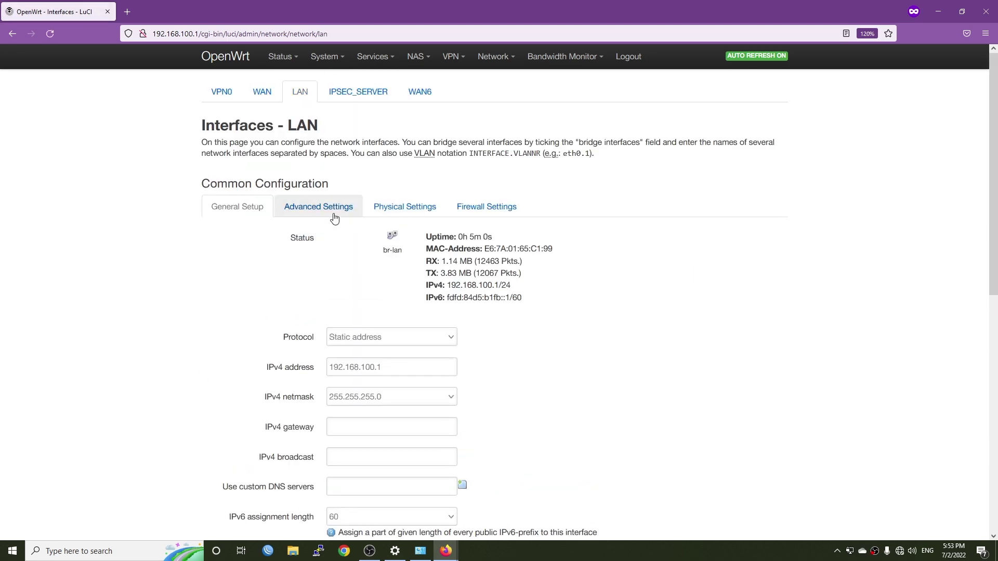
{"action": "left_click", "coordinate": [333, 214]}
{"action": "left_click", "coordinate": [391, 210]}
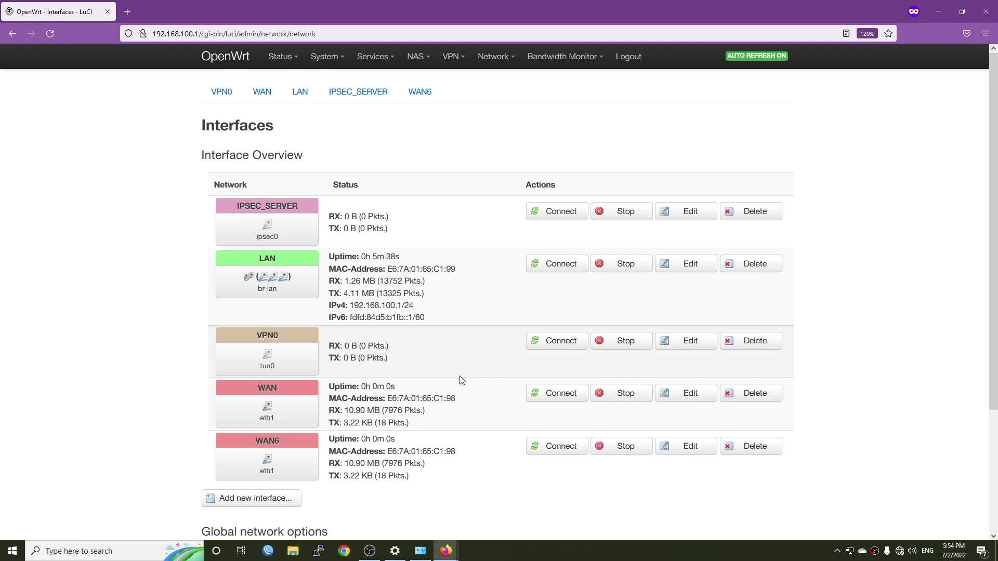
{"action": "left_click_drag", "start_coordinate": [329, 385], "coordinate": [444, 413]}
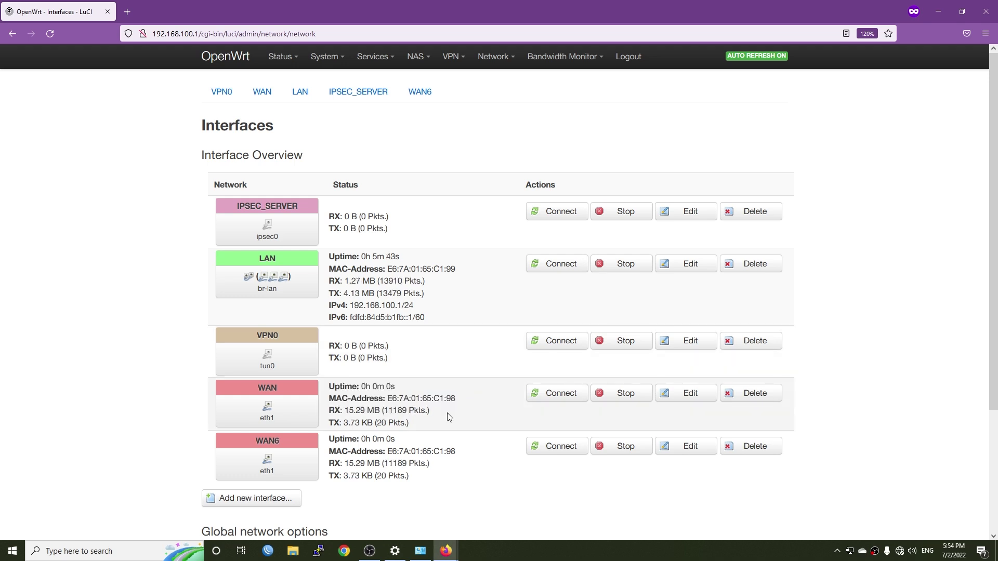
{"action": "left_click_drag", "start_coordinate": [372, 410], "coordinate": [453, 415]}
Step: Switch the WAN interface's protocol from DHCP client to PPPoE
{"action": "left_click", "coordinate": [685, 393]}
{"action": "left_click", "coordinate": [399, 314]}
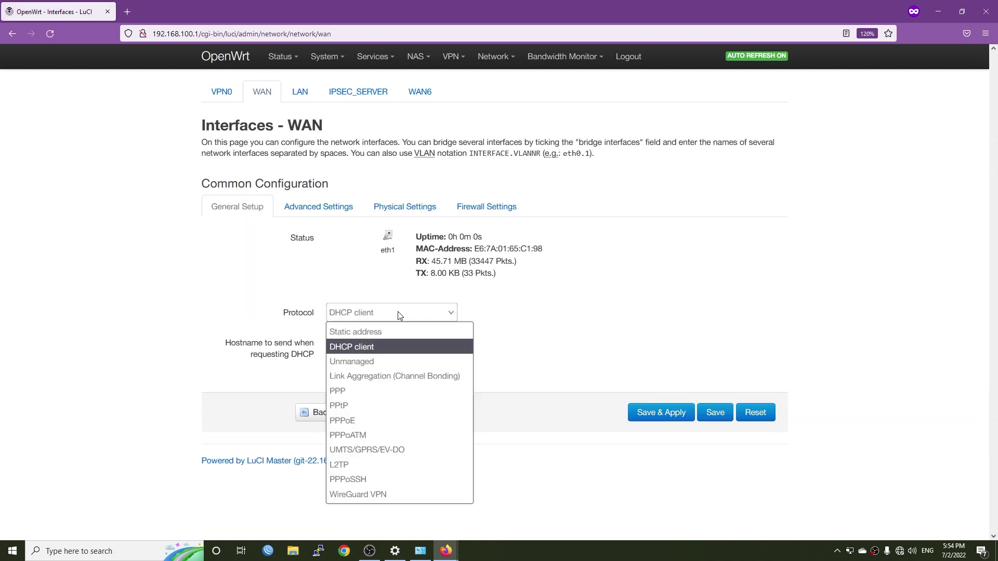
{"action": "left_click", "coordinate": [384, 421]}
{"action": "left_click", "coordinate": [387, 343]}
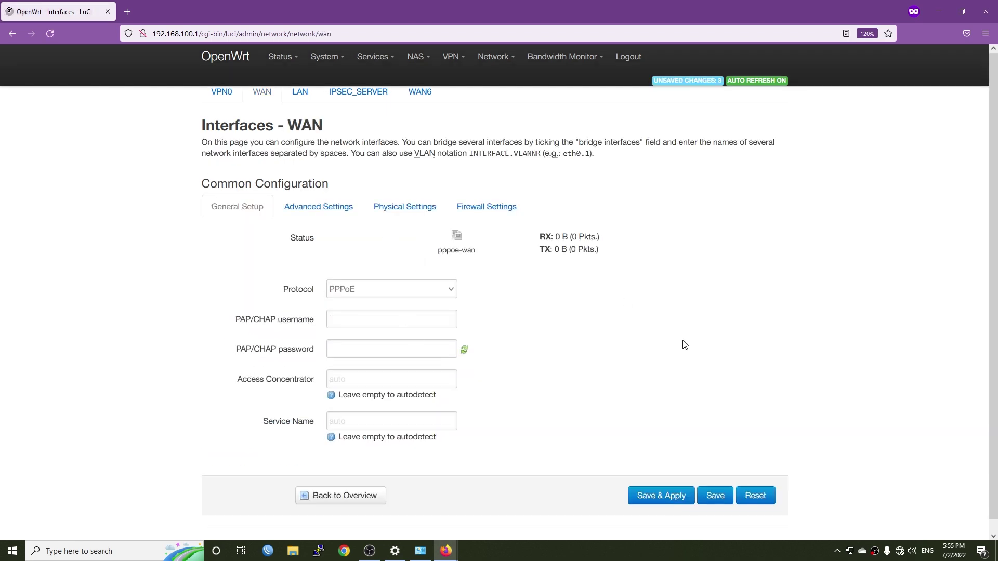
Step: Set the WAN's custom physical interface to eth1.35 and save & apply
{"action": "left_click", "coordinate": [319, 207]}
{"action": "left_click", "coordinate": [398, 207]}
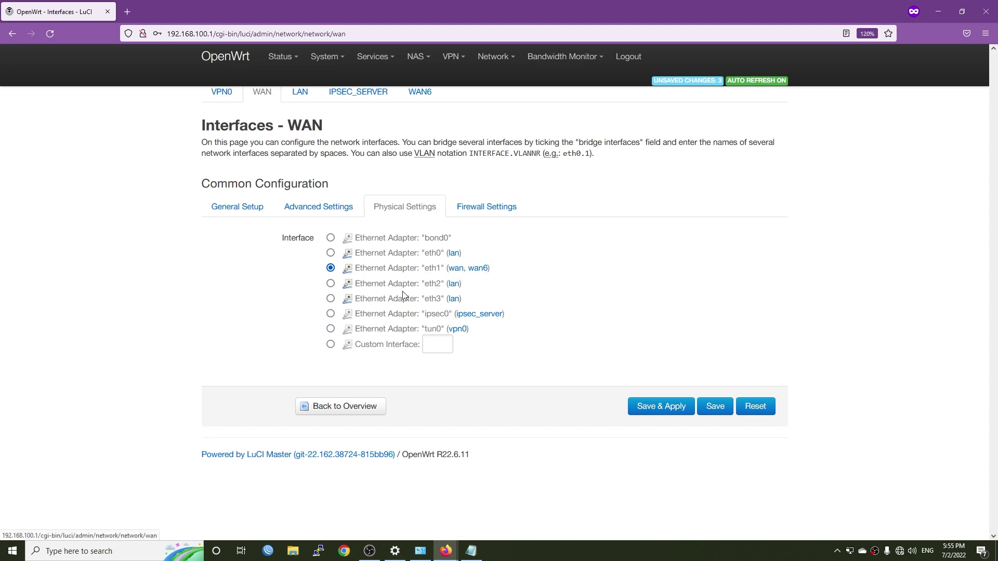
{"action": "left_click", "coordinate": [331, 344]}
{"action": "left_click", "coordinate": [437, 344]}
{"action": "type", "text": "eth1.35"}
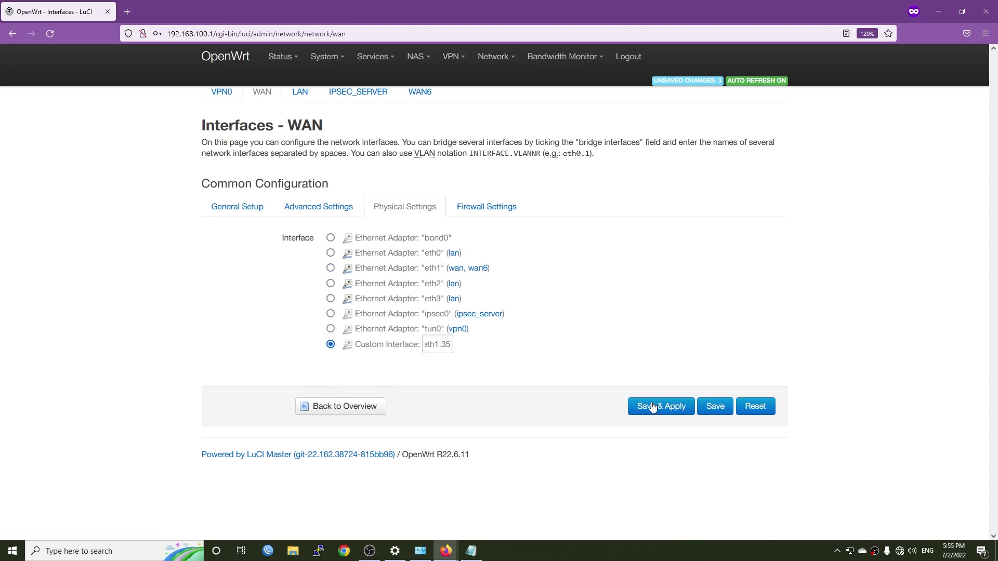
{"action": "left_click", "coordinate": [652, 406]}
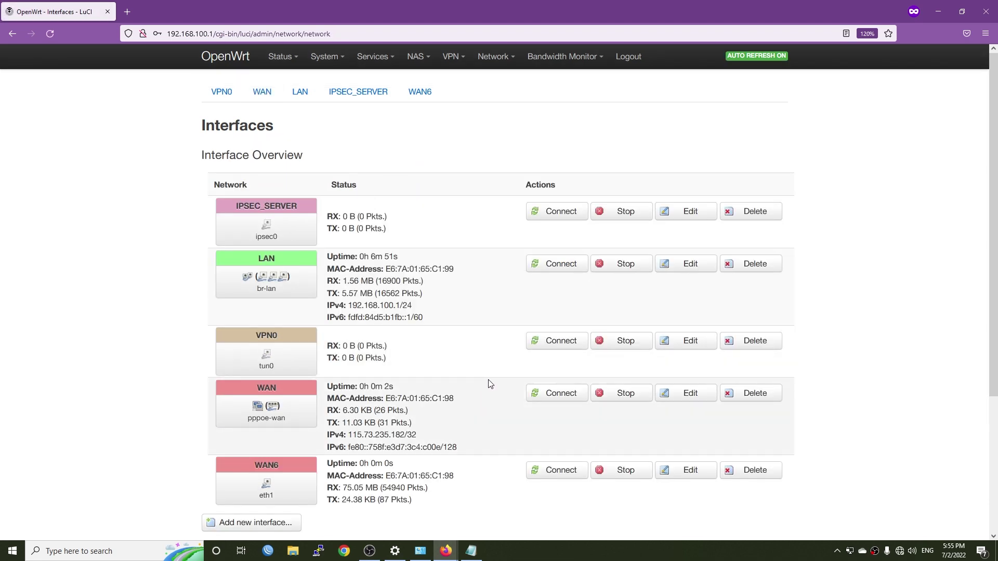
Step: Highlight the WAN's new IPv4 address on the Interfaces page
{"action": "scroll", "coordinate": [503, 388], "scroll_direction": "down", "scroll_amount": 3}
{"action": "left_click_drag", "start_coordinate": [428, 307], "coordinate": [330, 306]}
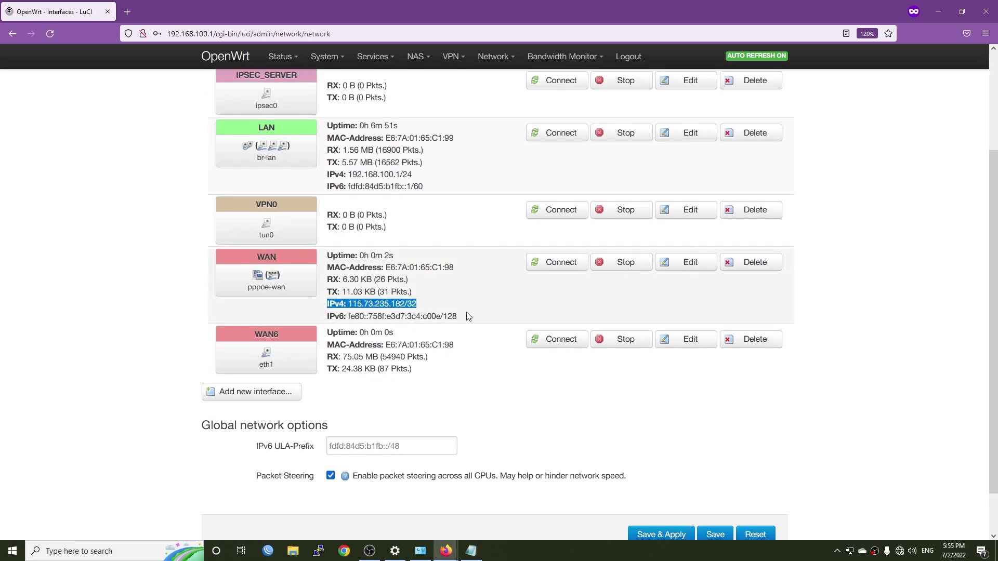
{"action": "left_click_drag", "start_coordinate": [469, 316], "coordinate": [330, 315]}
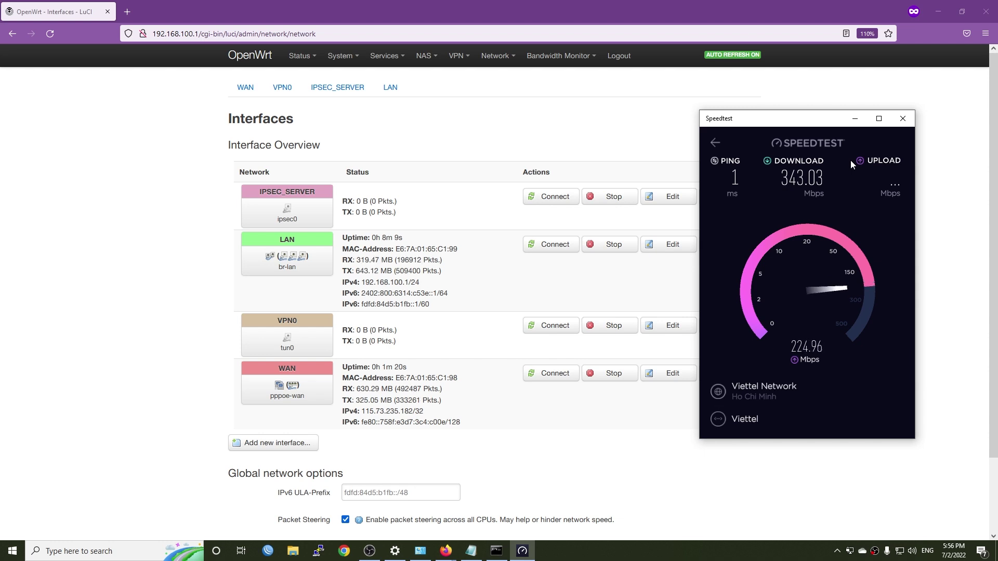
Step: Show Bandwidth Monitor traffic broken down by application protocol
{"action": "left_click", "coordinate": [477, 145]}
{"action": "mouse_move", "coordinate": [580, 59]}
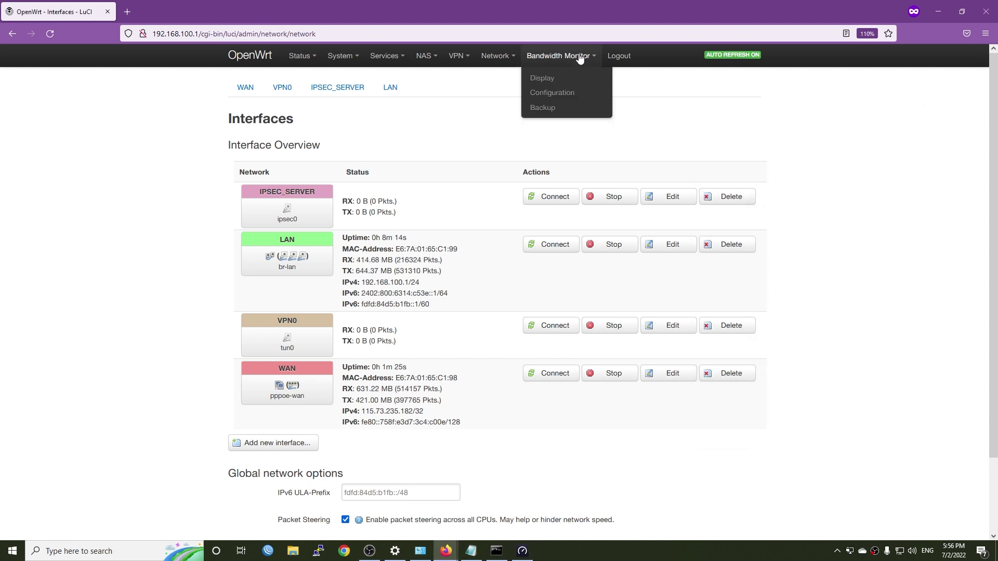
{"action": "left_click", "coordinate": [566, 78]}
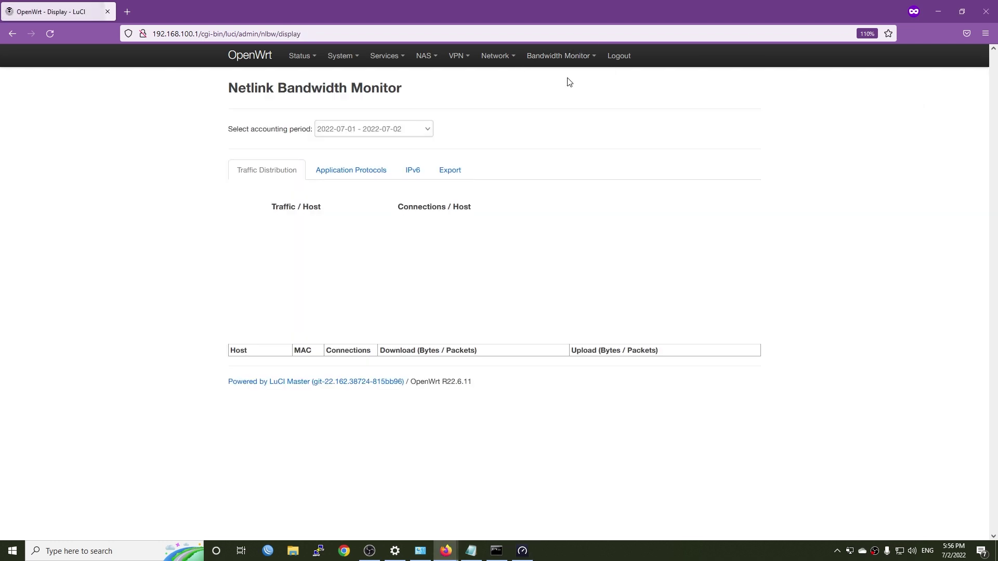
{"action": "left_click", "coordinate": [341, 169]}
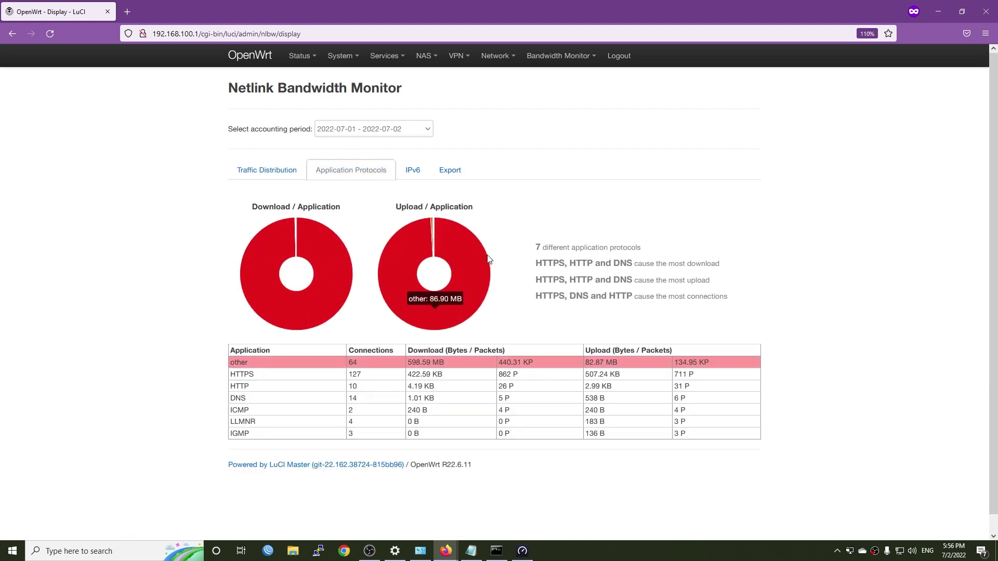
Step: Open the Status > NetData dashboard, then begin entering the router address in PuTTY
{"action": "left_click", "coordinate": [306, 78]}
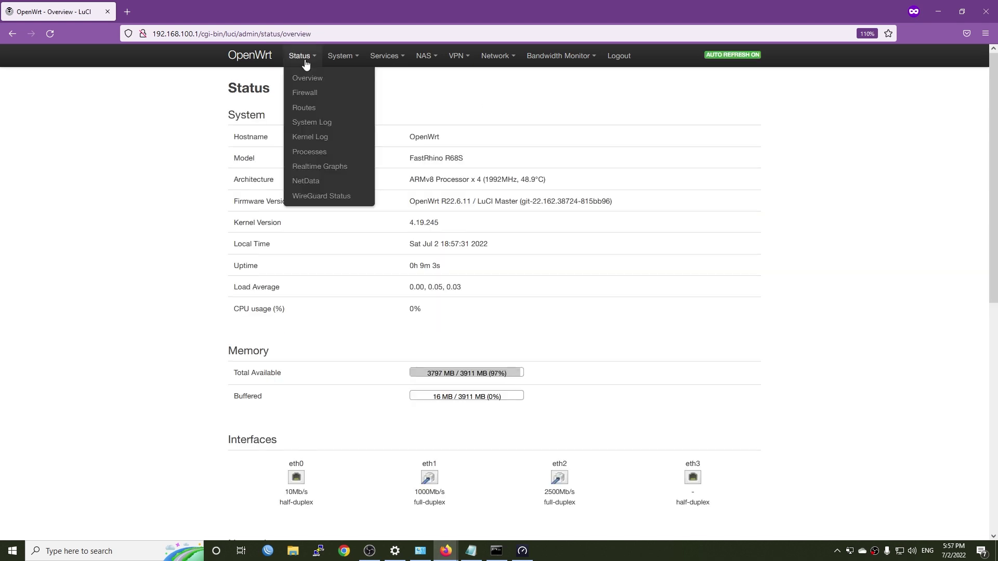
{"action": "left_click", "coordinate": [315, 183]}
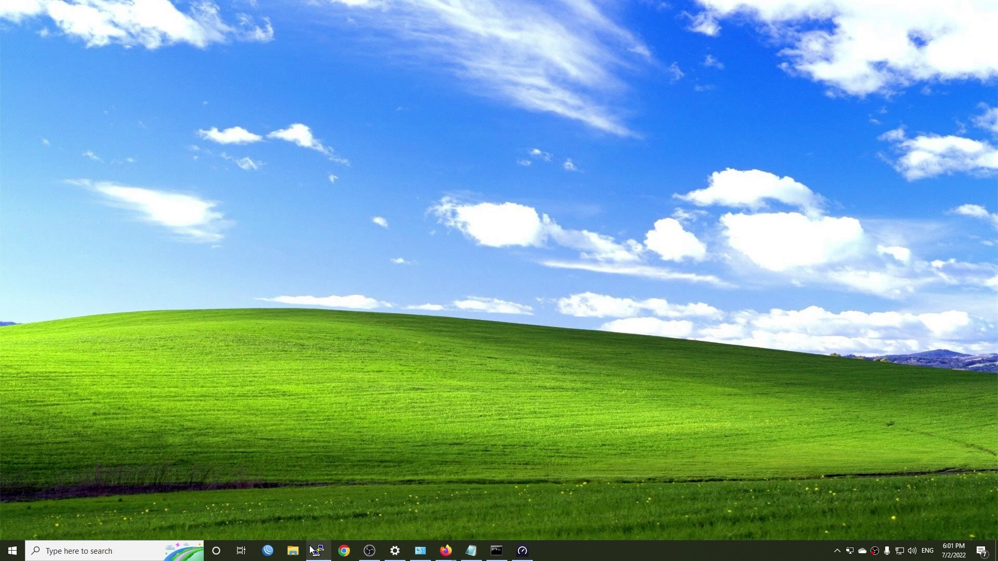
{"action": "left_click", "coordinate": [316, 550]}
{"action": "type", "text": "192.168.10"}
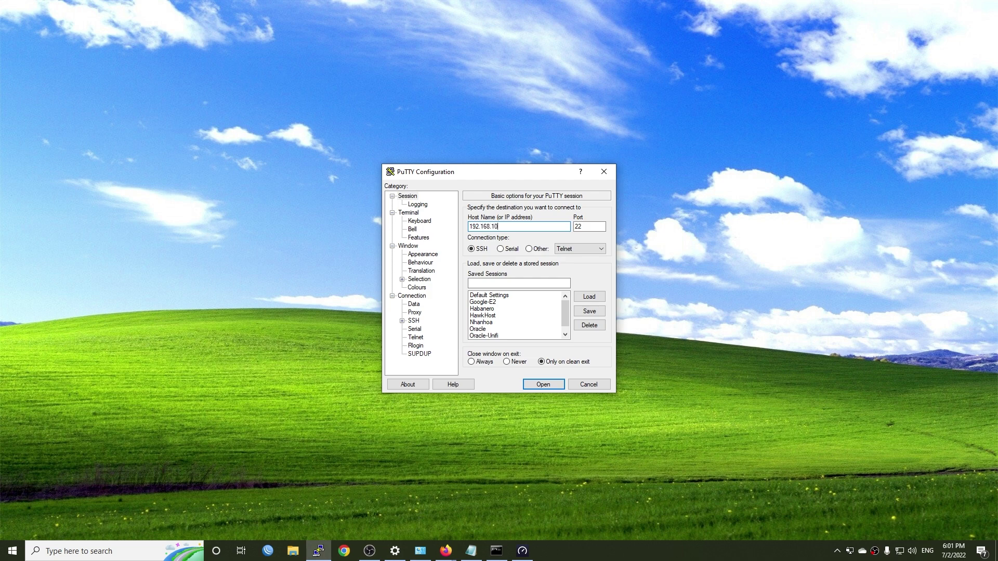
Step: Accept the router's host key and log in over SSH as root
{"action": "key", "text": "Return"}
{"action": "key", "text": "shift+Tab"}
{"action": "key", "text": "shift+Tab"}
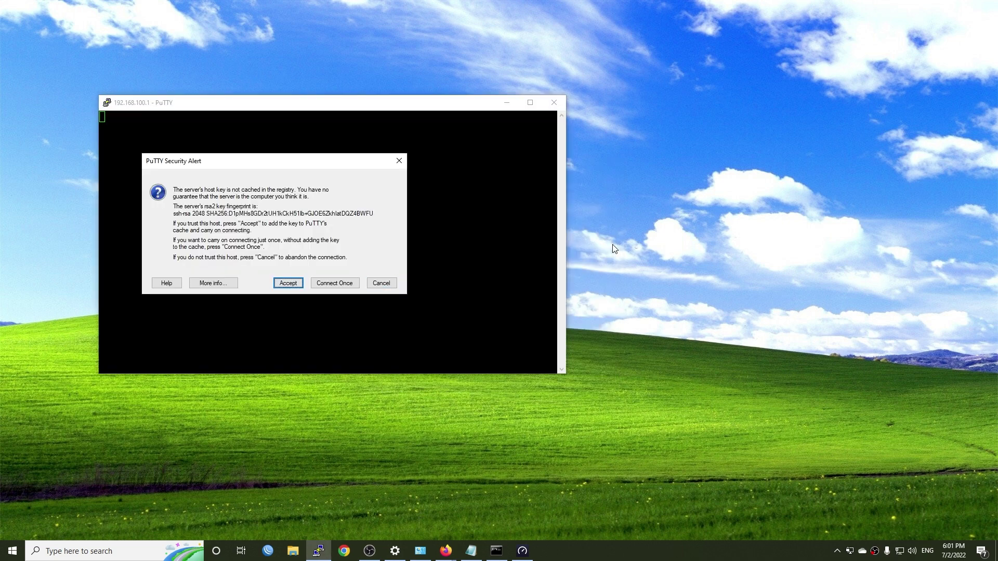
{"action": "key", "text": "Return"}
{"action": "type", "text": "root"}
{"action": "key", "text": "Return"}
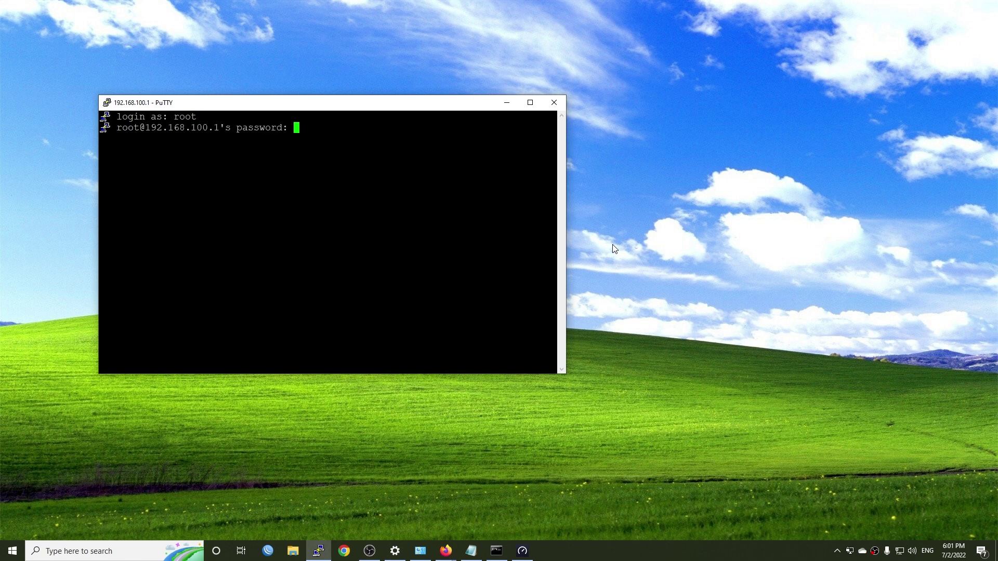
{"action": "key", "text": "Return"}
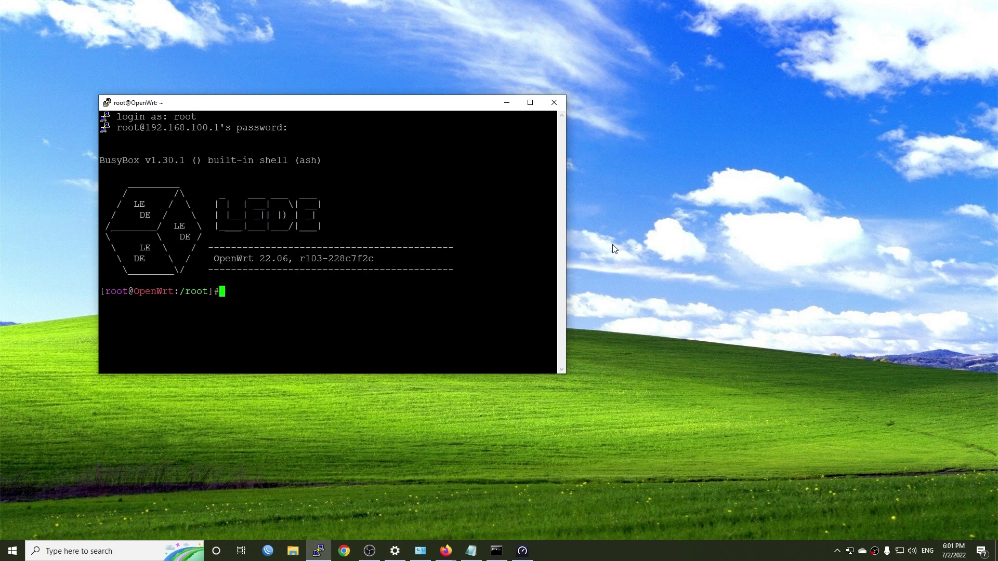
Step: Run uname -a to read the kernel version, then launch htop
{"action": "left_click_drag", "start_coordinate": [312, 112], "coordinate": [482, 123]}
{"action": "type", "text": "uname -a"}
{"action": "key", "text": "Return"}
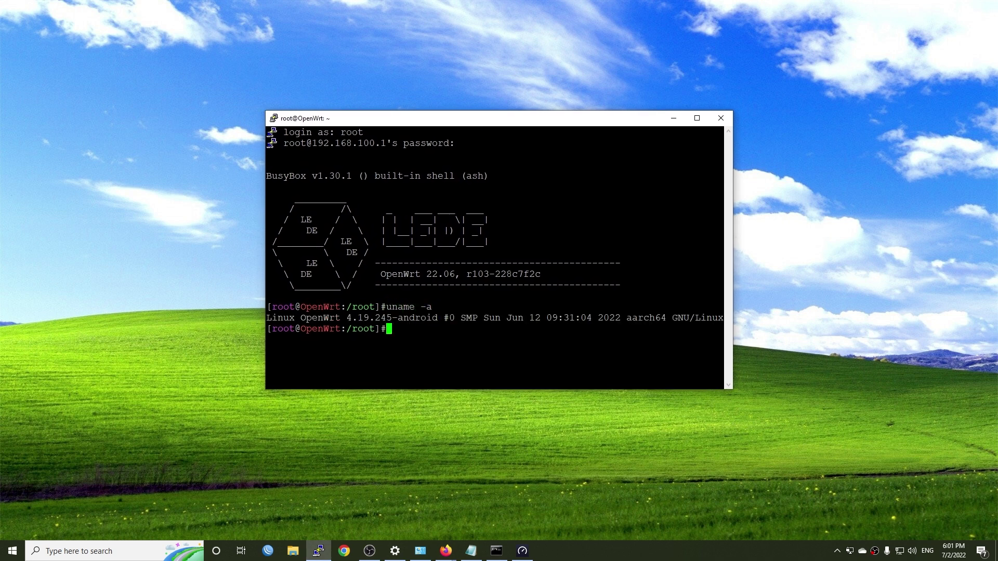
{"action": "left_click_drag", "start_coordinate": [443, 317], "coordinate": [267, 318]}
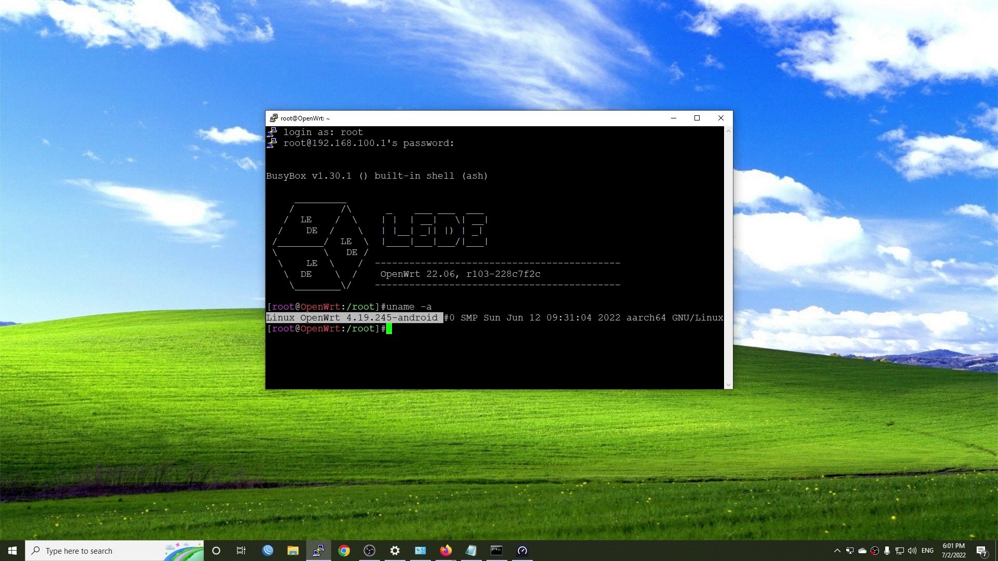
{"action": "type", "text": "htop"}
{"action": "key", "text": "Return"}
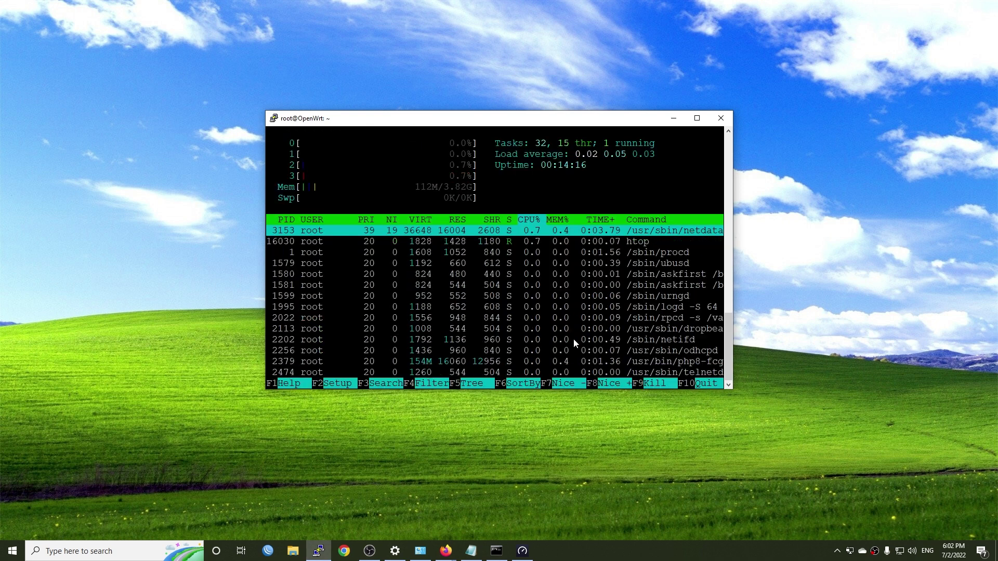
Step: Quit htop, run opkg update from the immortalwrt.org feeds, then bring up Firefox
{"action": "key", "text": "q"}
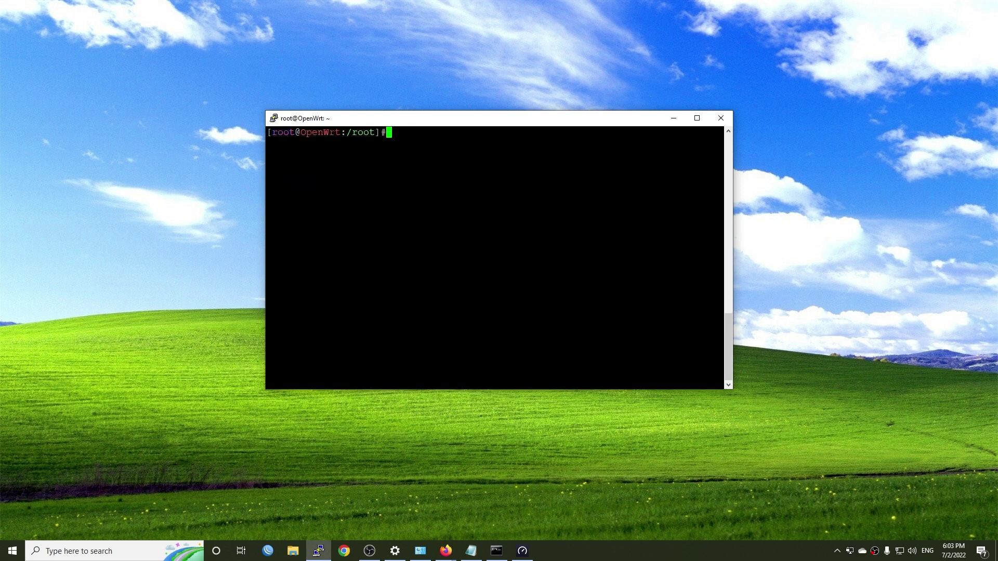
{"action": "type", "text": "opkg update"}
{"action": "key", "text": "Return"}
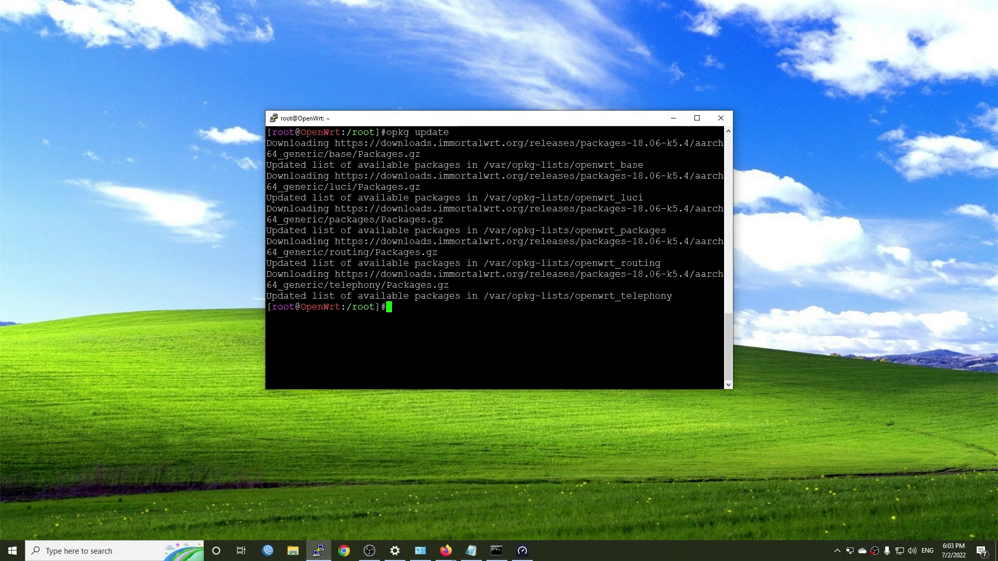
{"action": "left_click_drag", "start_coordinate": [523, 275], "coordinate": [440, 274]}
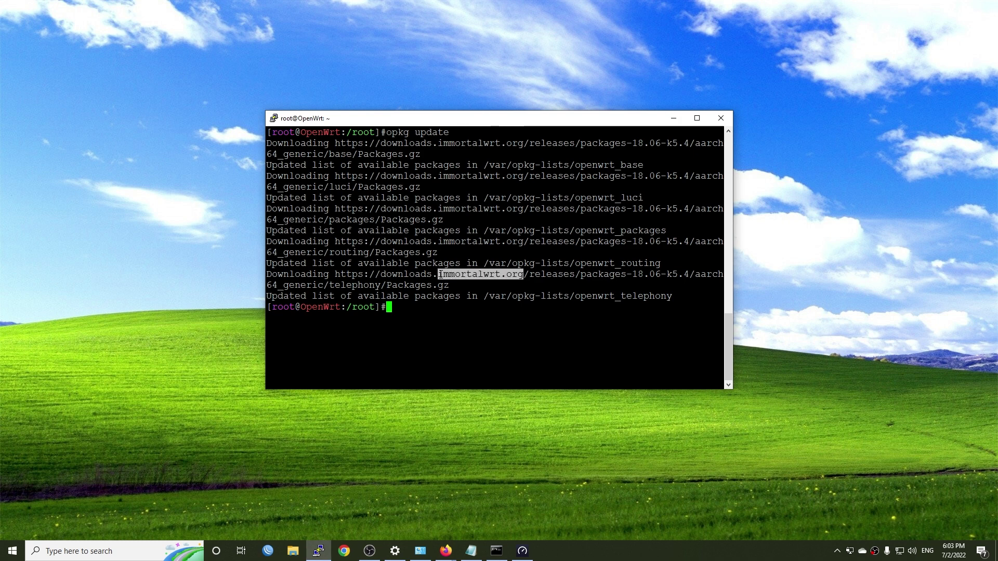
{"action": "key", "text": "Return"}
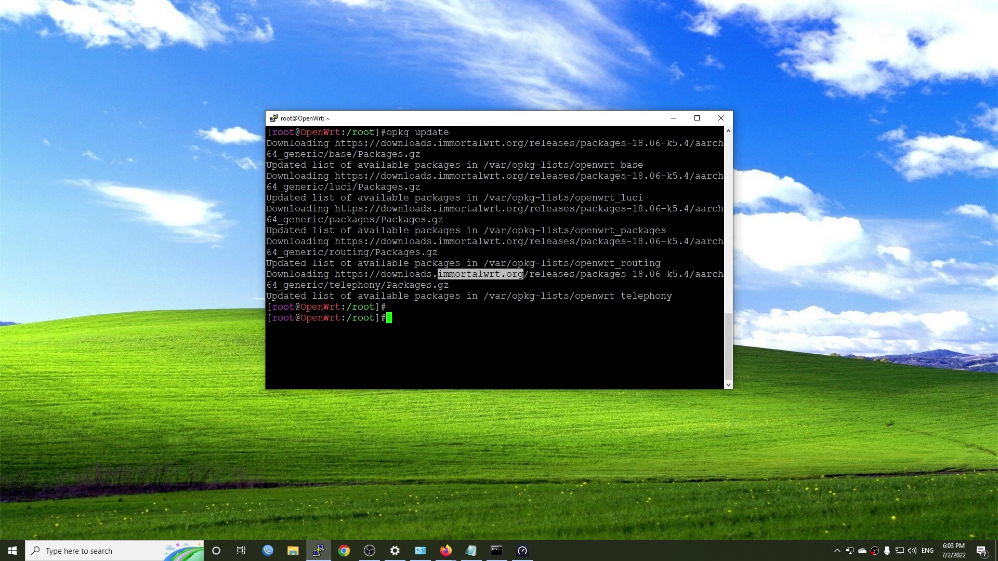
{"action": "left_click", "coordinate": [446, 551]}
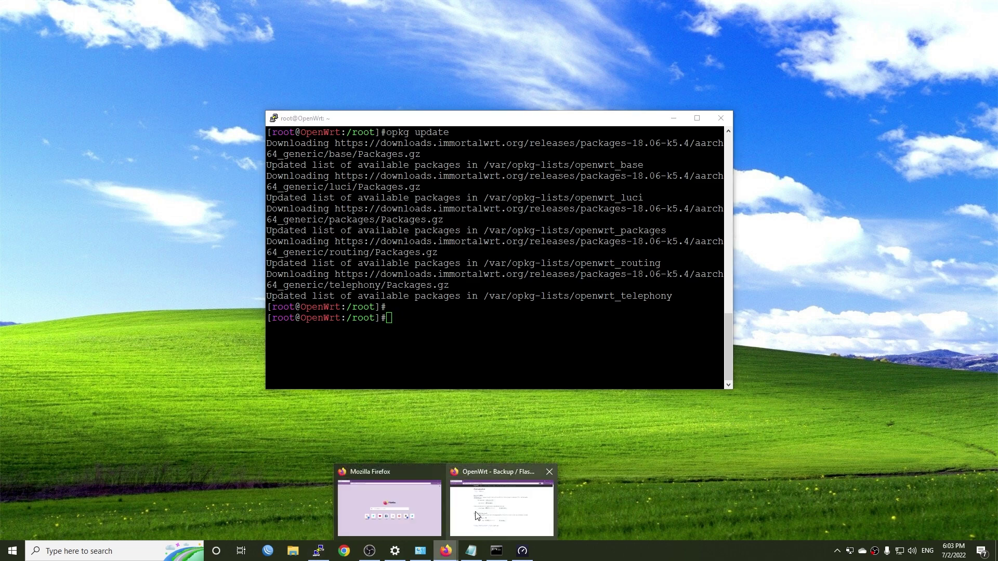